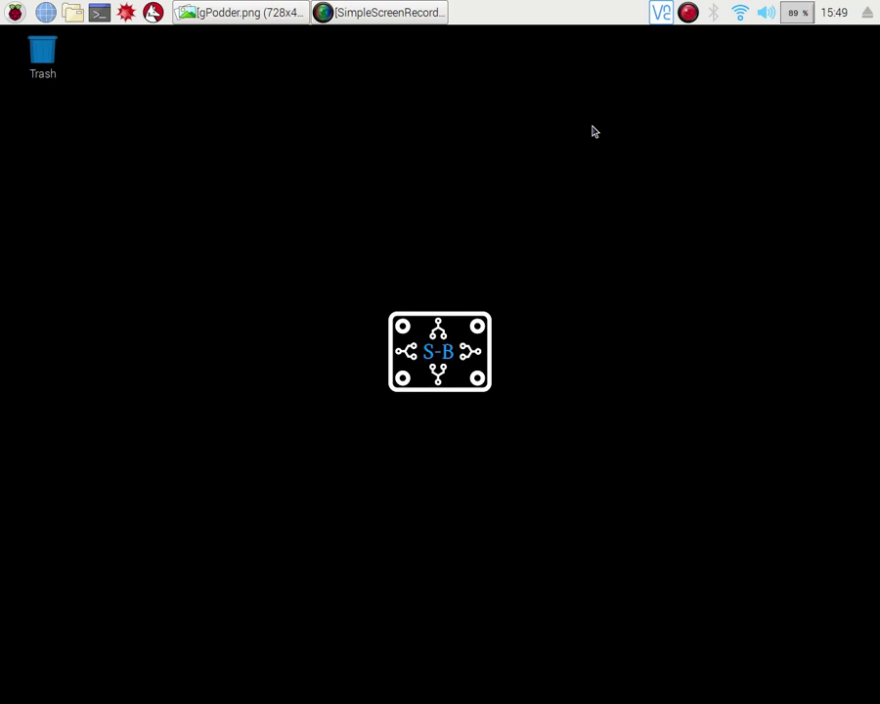
Step: Restore and then minimize the gPodder logo image, and launch Add / Remove Software
click(206, 15)
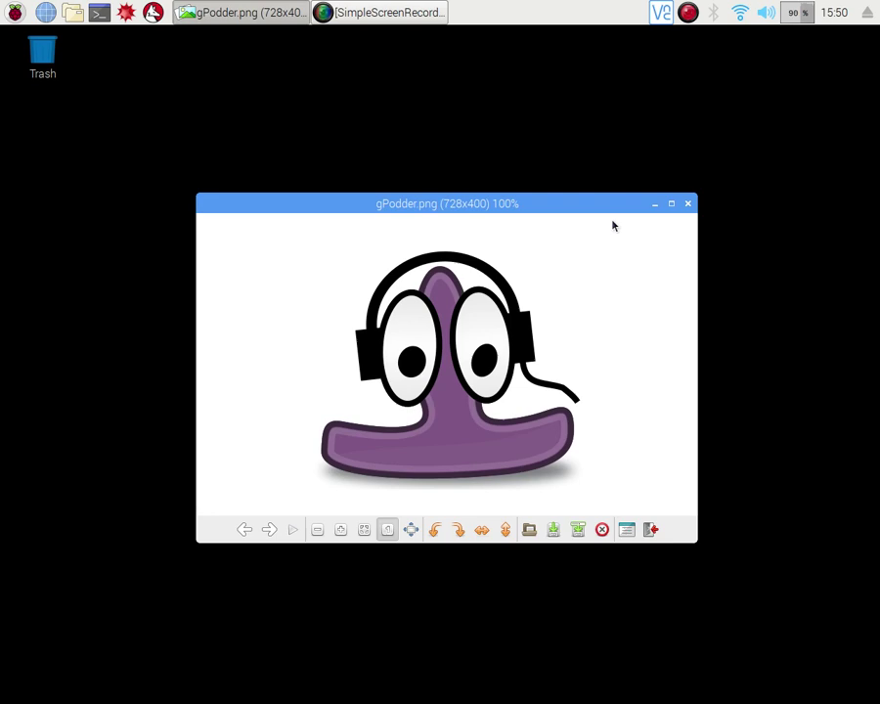
click(654, 205)
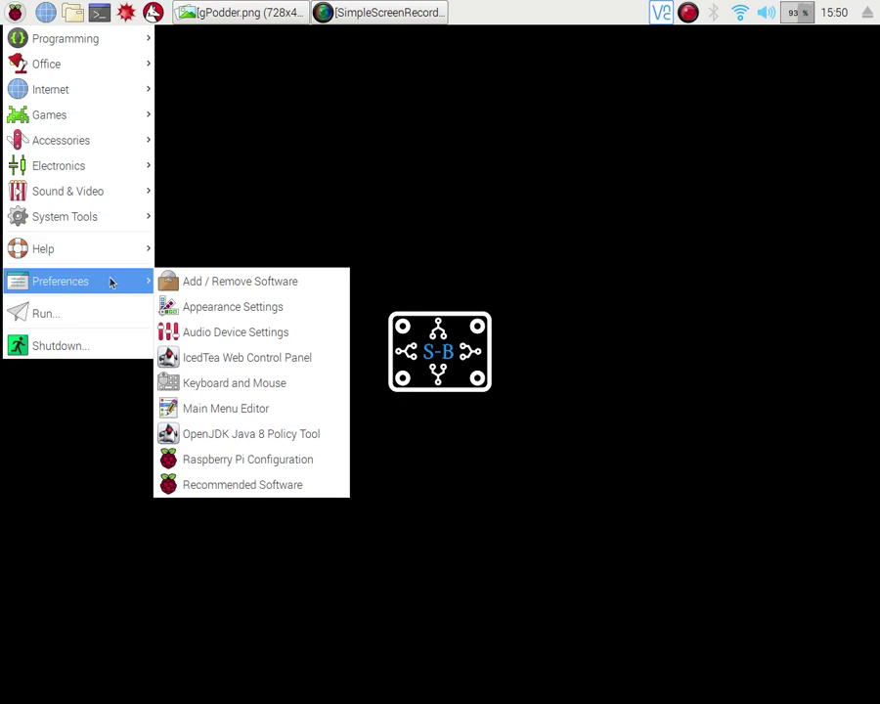
click(224, 286)
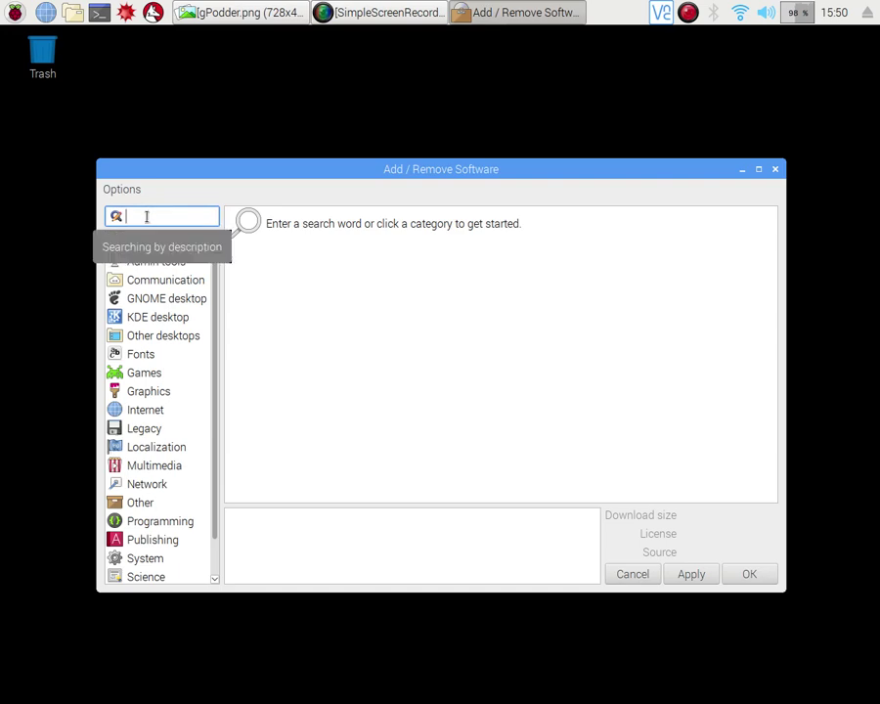
Step: Search for gpodder, mark gpodder-3.9.3-1 for installation, and apply the change
text(gpodder)
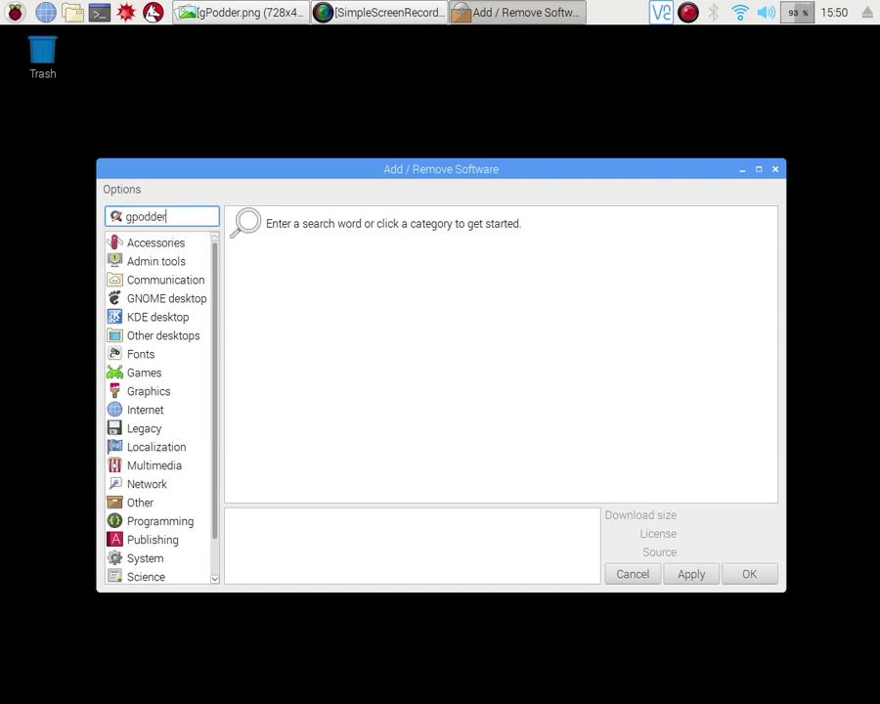
key(Return)
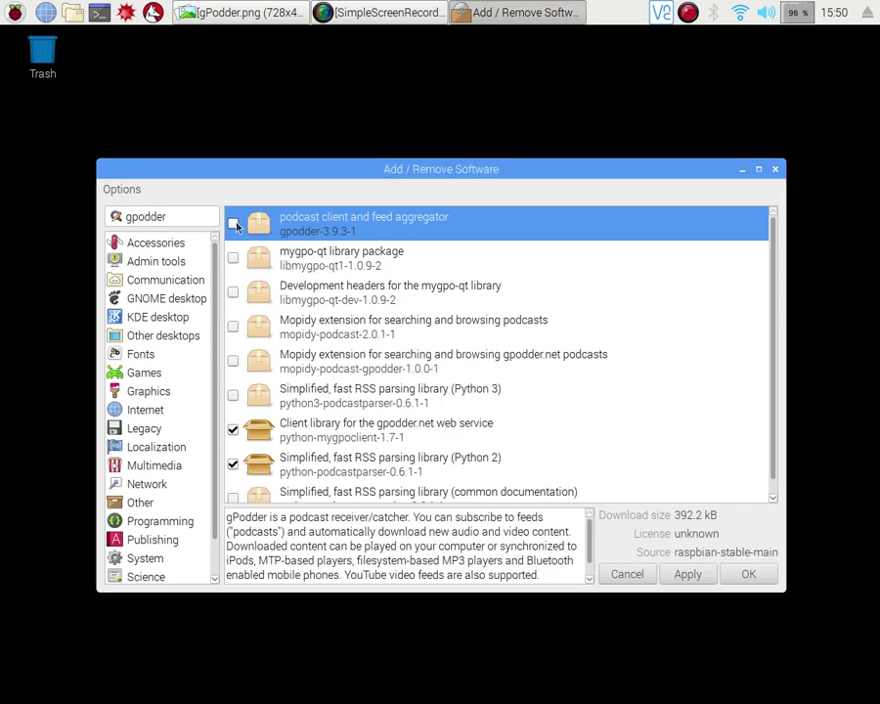
click(233, 226)
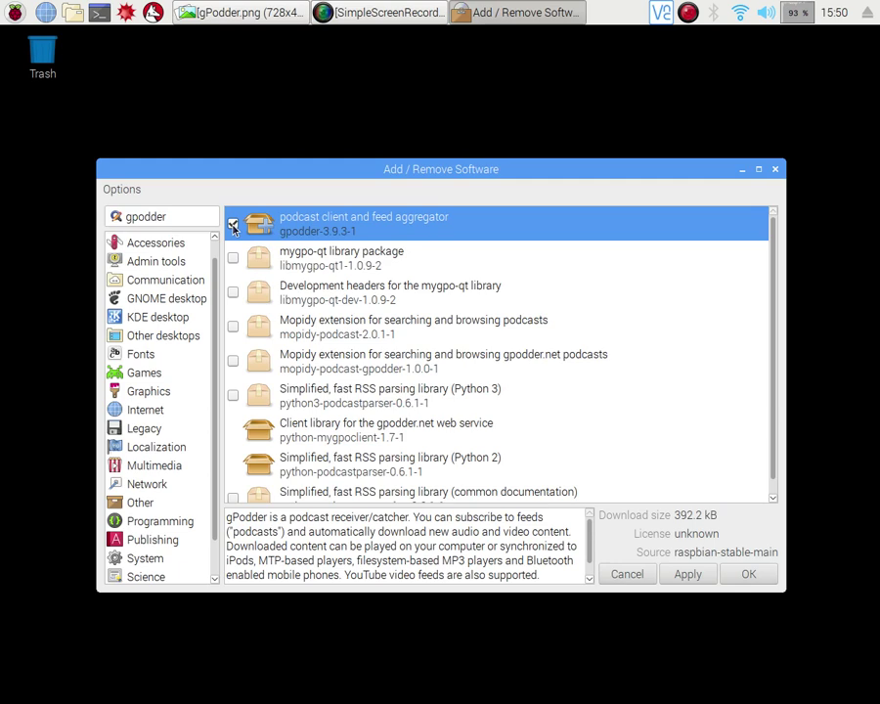
click(687, 575)
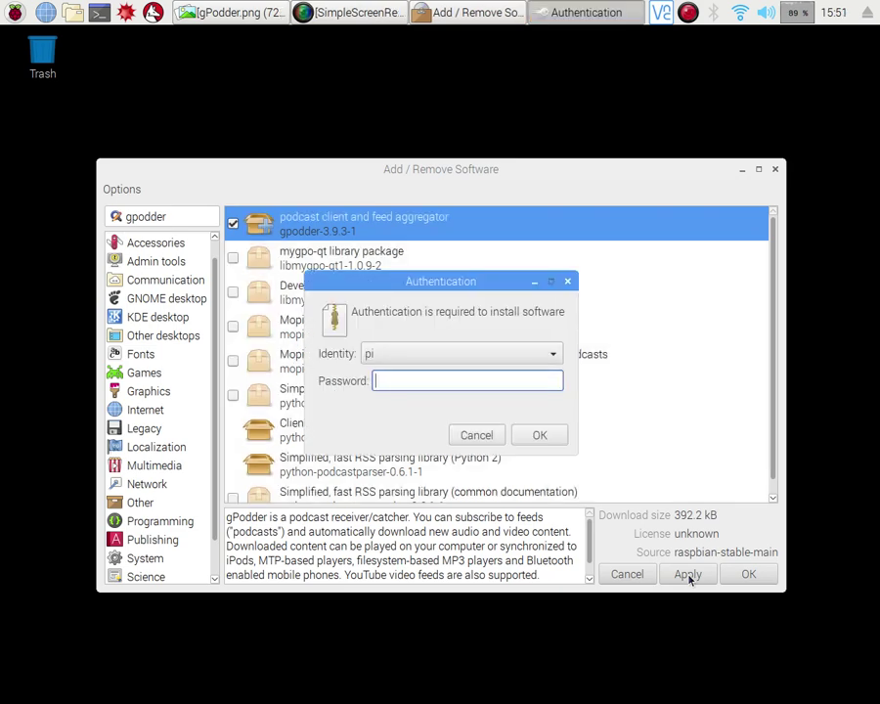
Step: Enter the user's password to authenticate so the gpodder installation completes
text(raspbe)
key(Return)
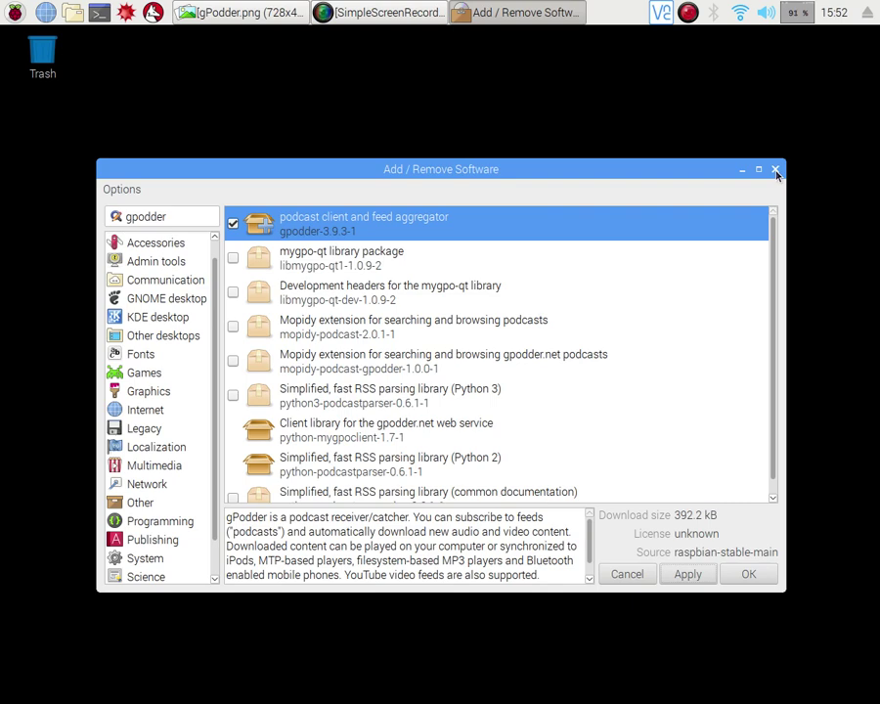
Step: Close Add / Remove Software and start gPodder from Menu > Sound & Video
click(776, 172)
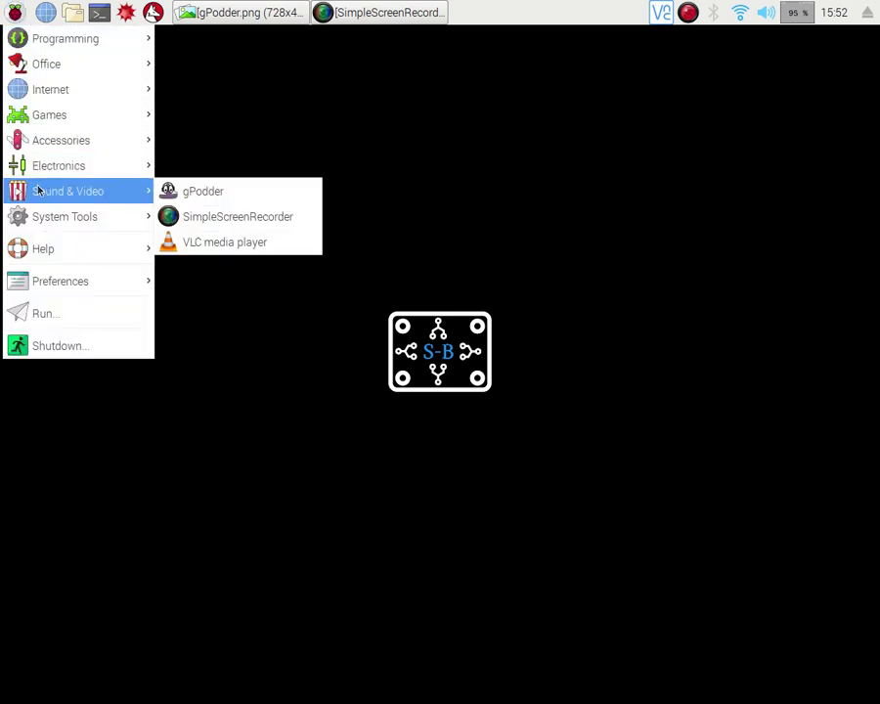
click(262, 195)
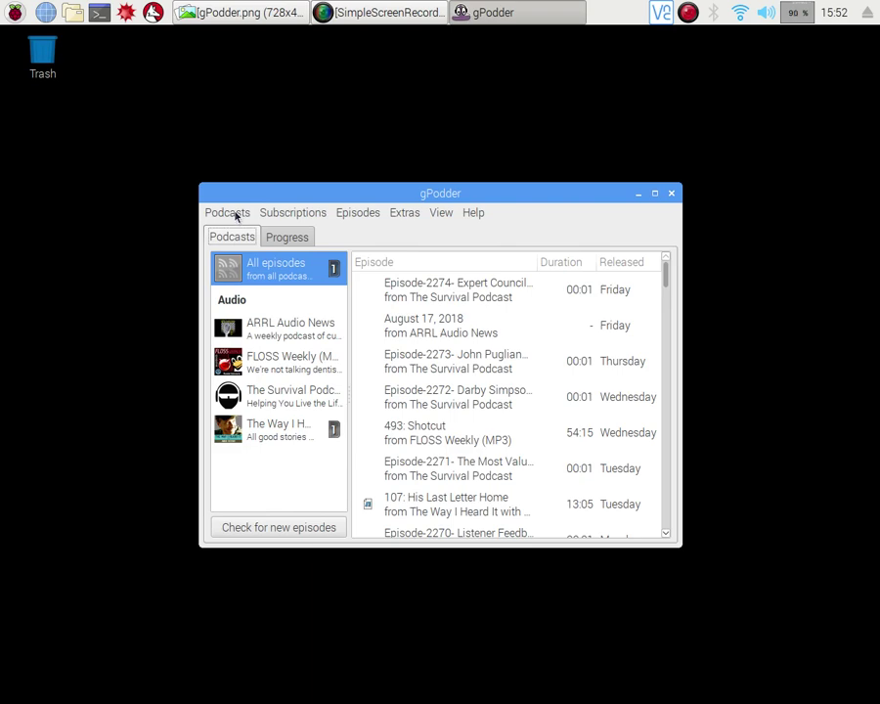
Step: Choose Podcasts > Subscriptions > Discover new podcasts to show the Getting started suggestions
click(236, 216)
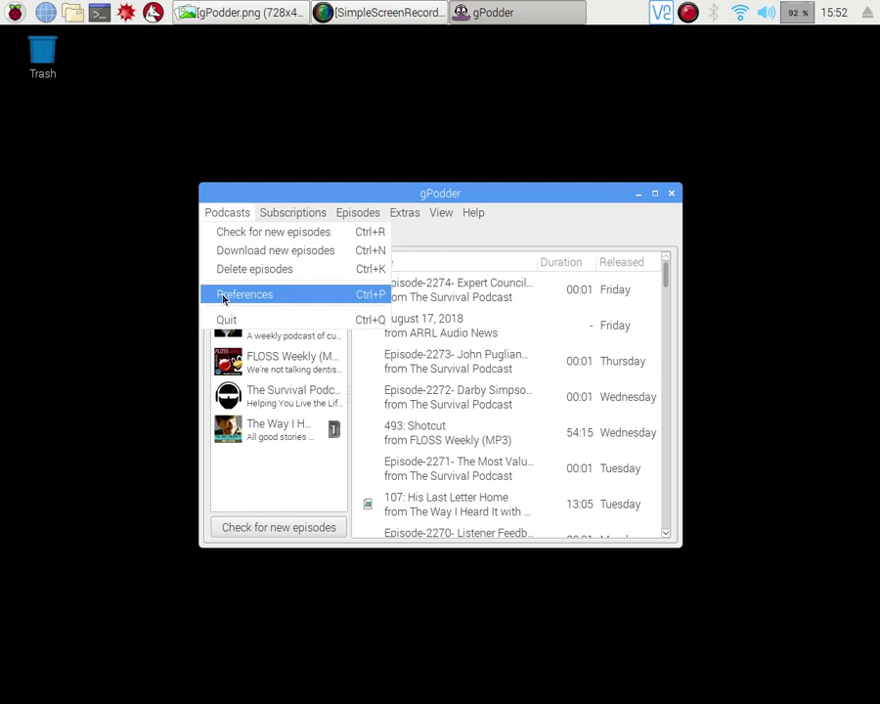
mouse_move(277, 217)
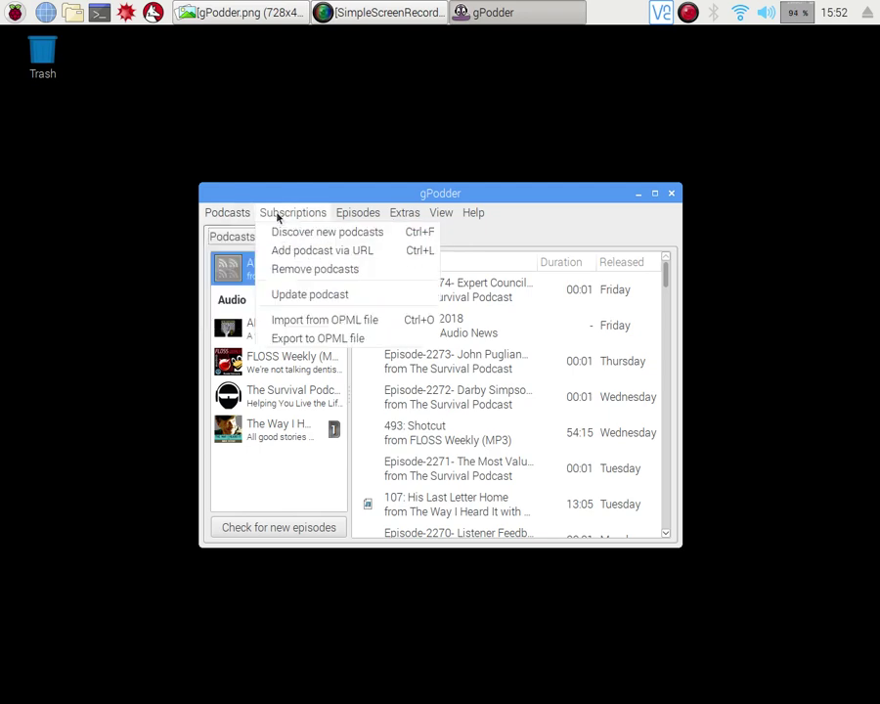
click(278, 230)
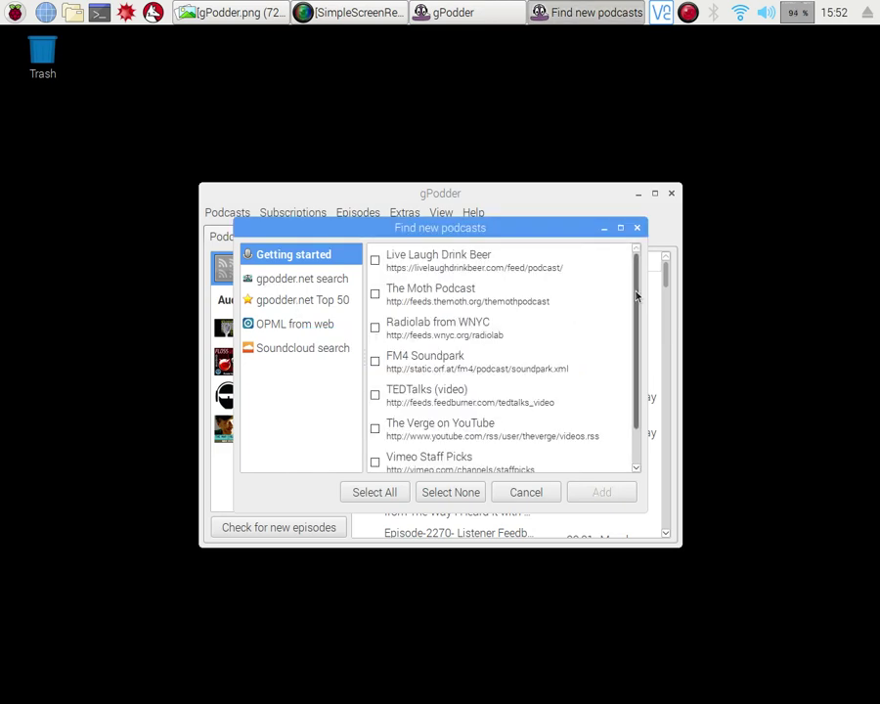
Step: Browse gpodder.net search, Top 50, OPML import and Soundcloud, then close discovery without subscribing
scroll(636, 310, down, 1)
scroll(636, 309, down, 1)
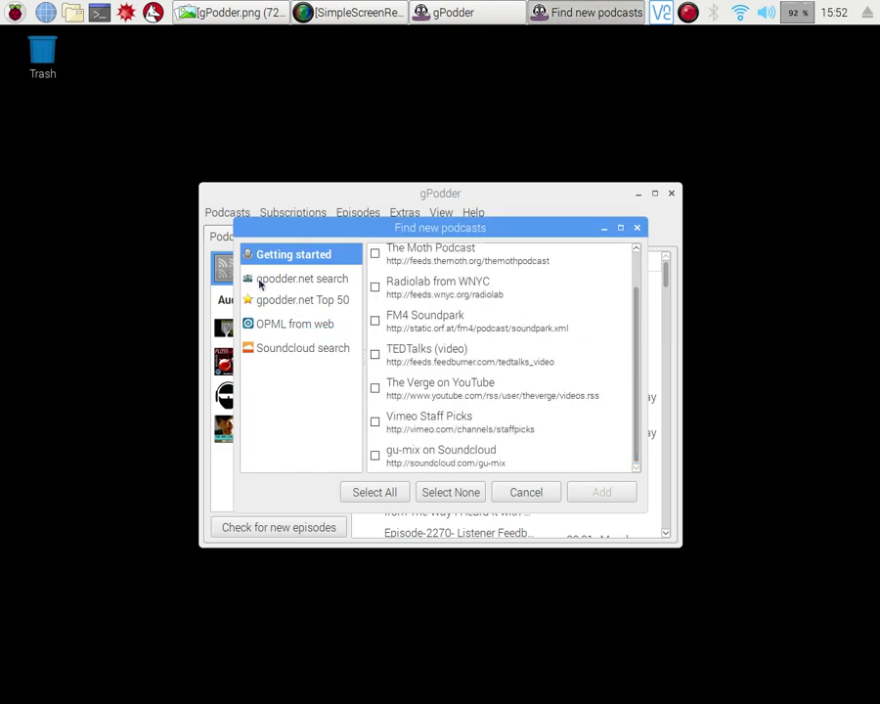
click(262, 284)
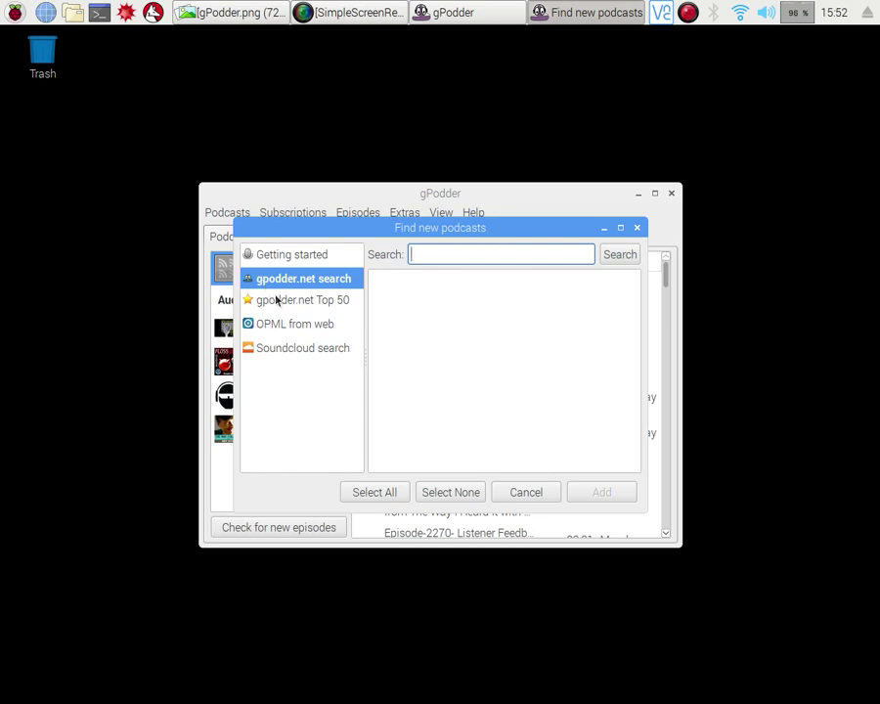
click(277, 300)
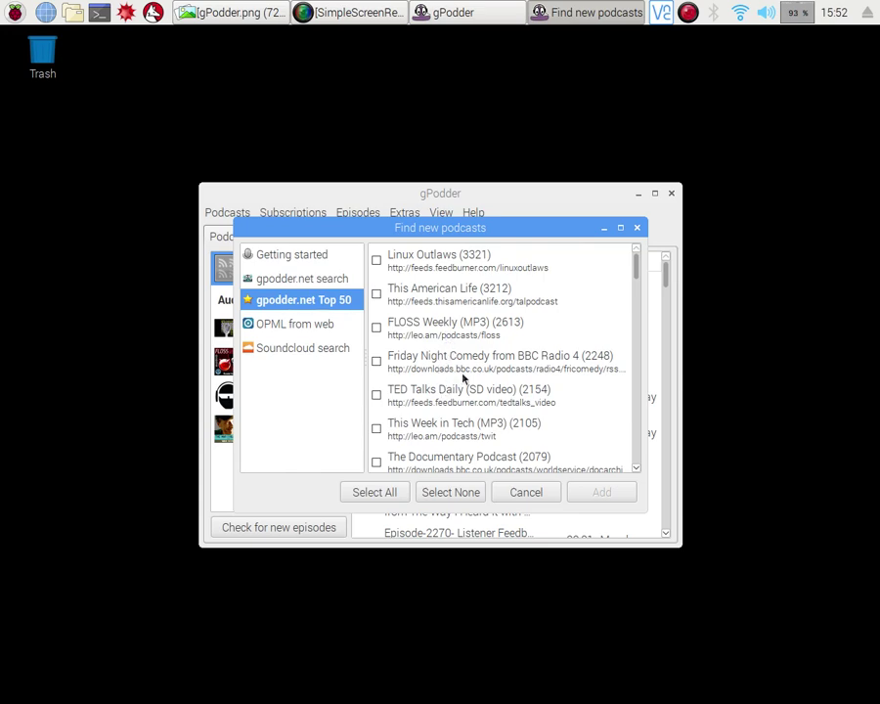
scroll(464, 378, down, 3)
scroll(475, 372, down, 3)
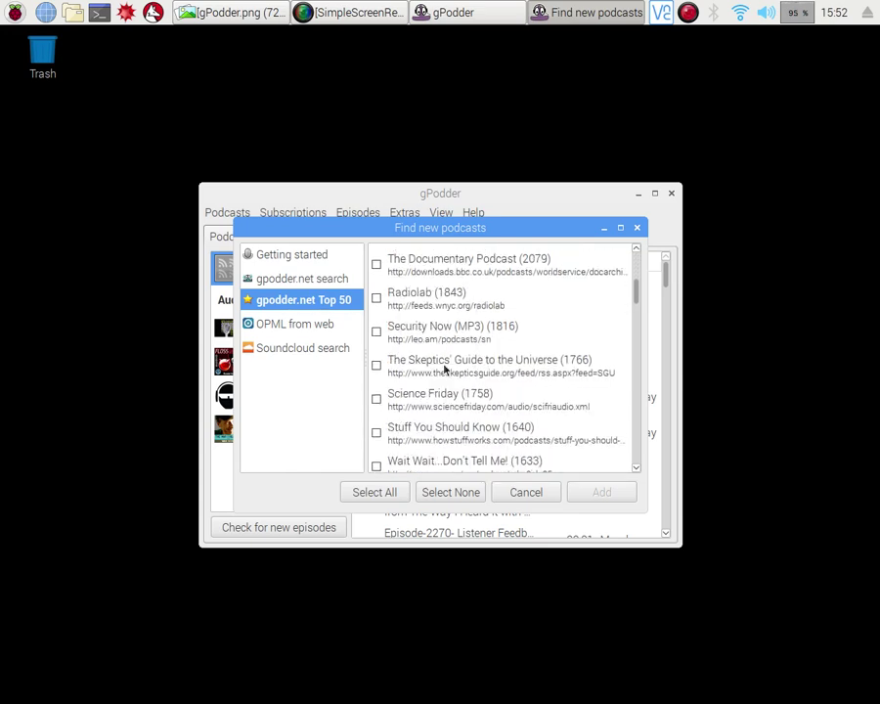
click(262, 325)
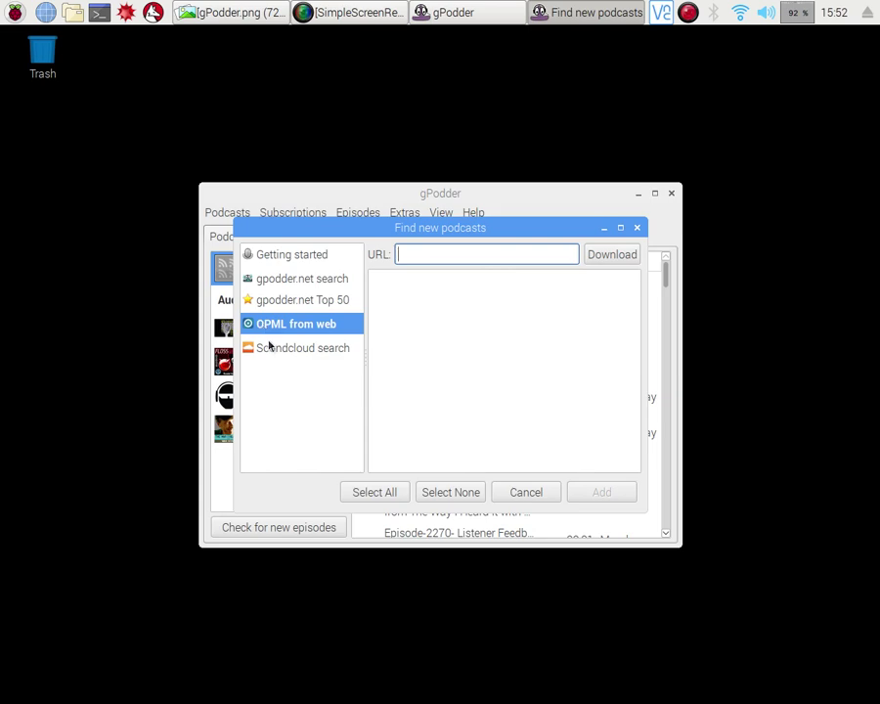
click(268, 348)
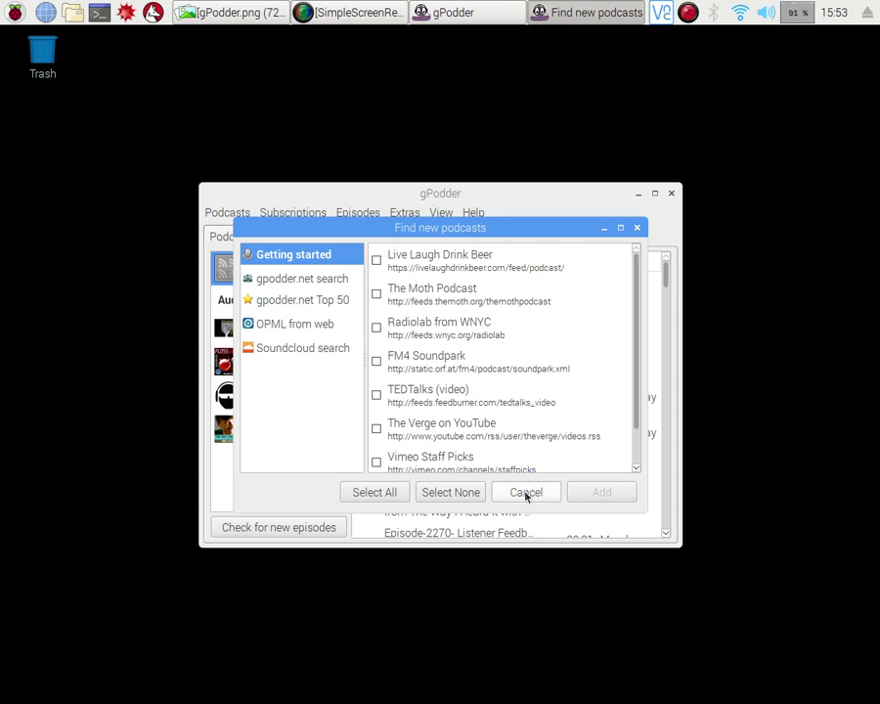
click(525, 493)
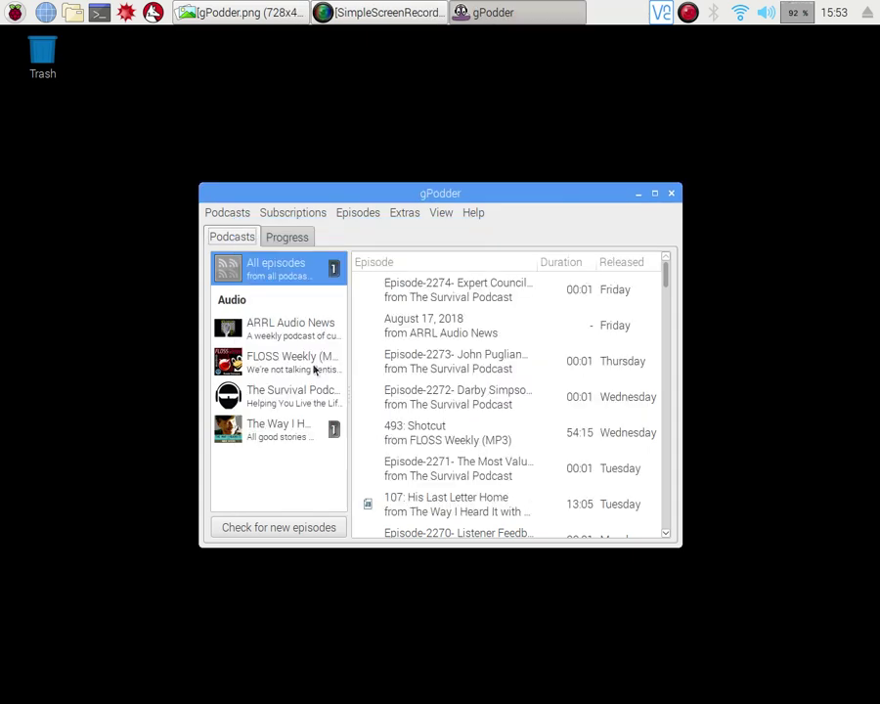
Step: Download episode '106: Keep Your Voice Down' from The Way I Heard It
click(282, 436)
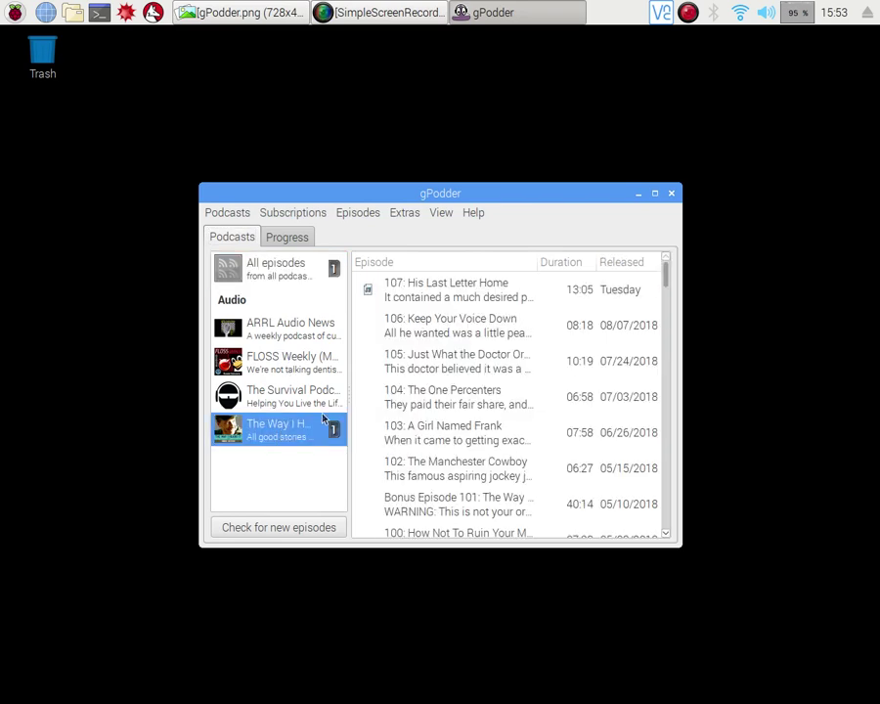
click(423, 327)
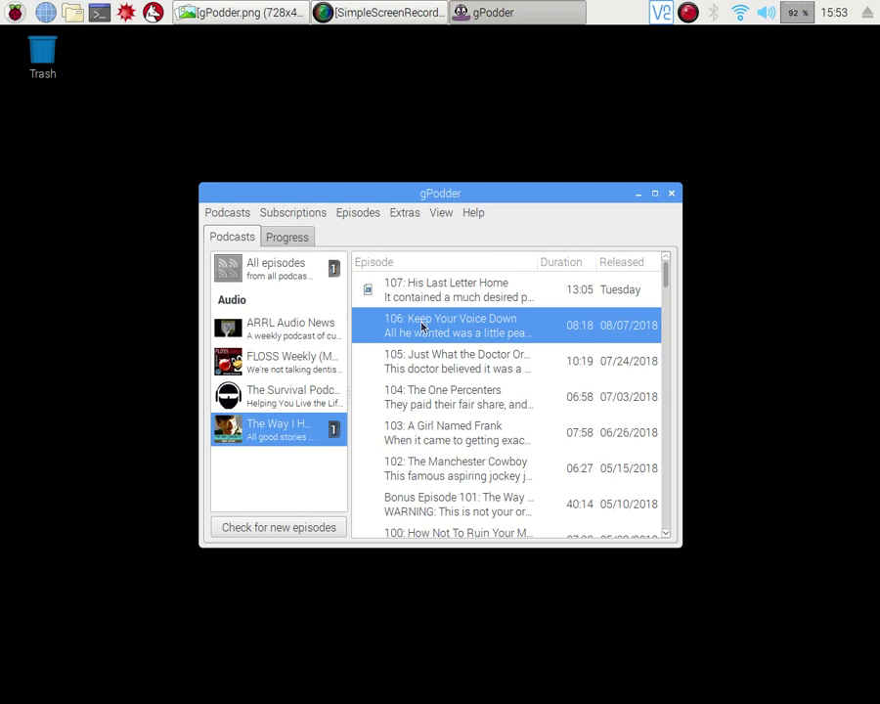
right_click(422, 326)
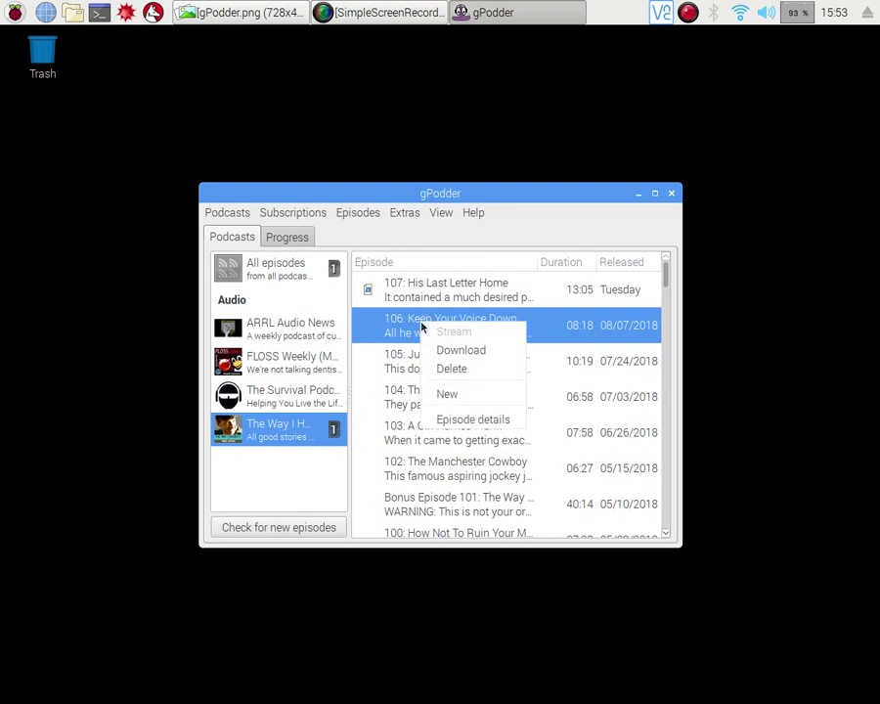
click(451, 350)
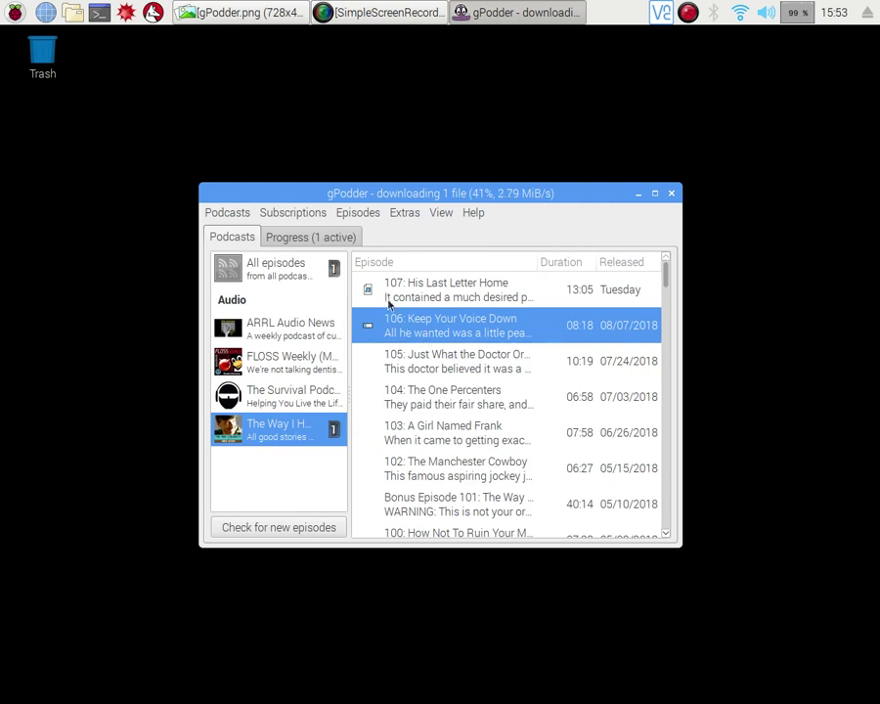
mouse_move(367, 333)
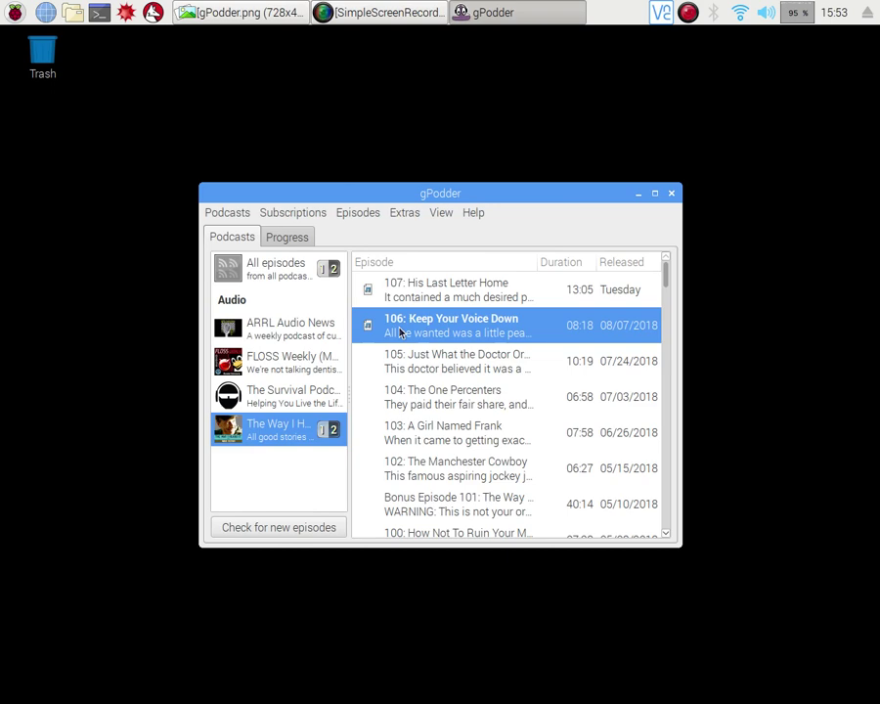
Step: Play downloaded episode 106 in VLC media player, then close VLC
click(400, 332)
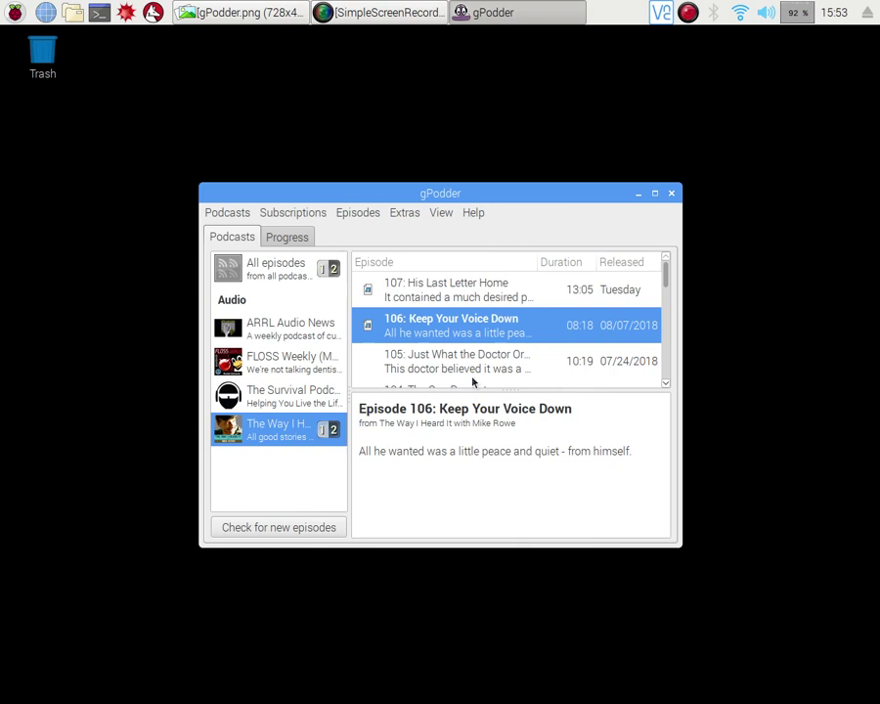
right_click(441, 324)
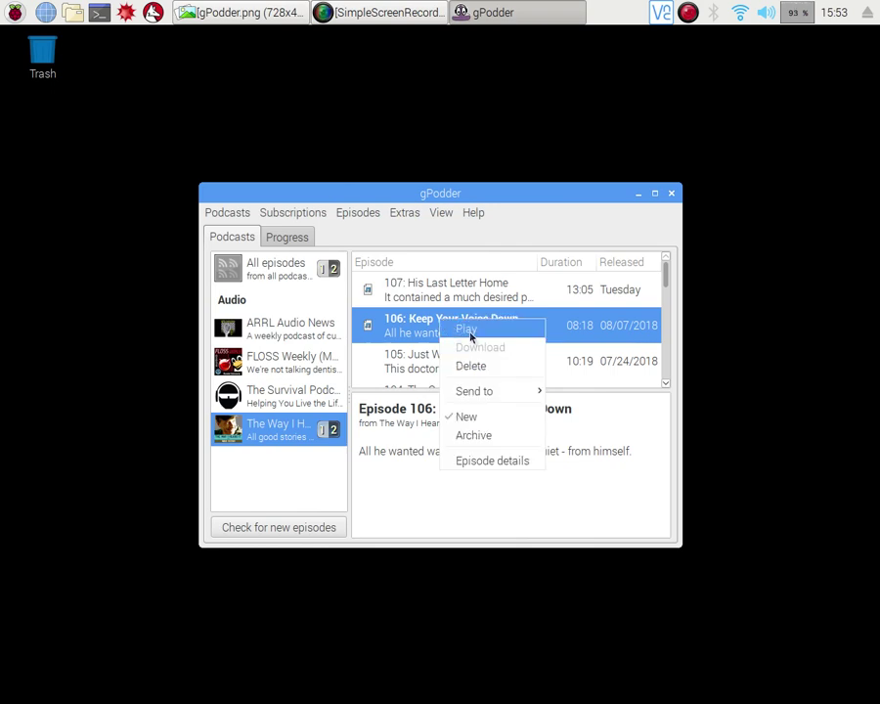
click(470, 332)
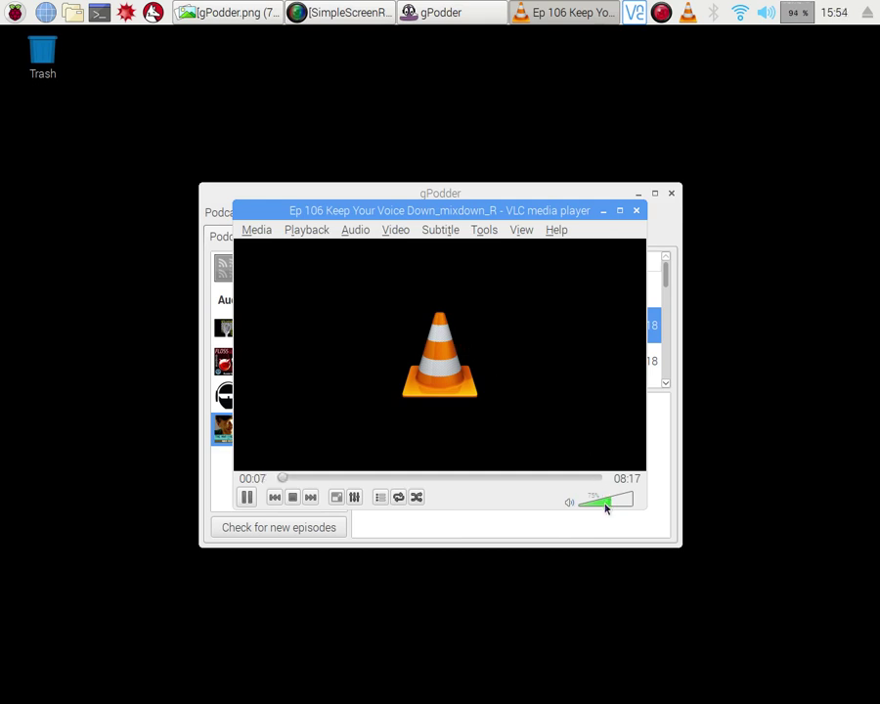
click(637, 211)
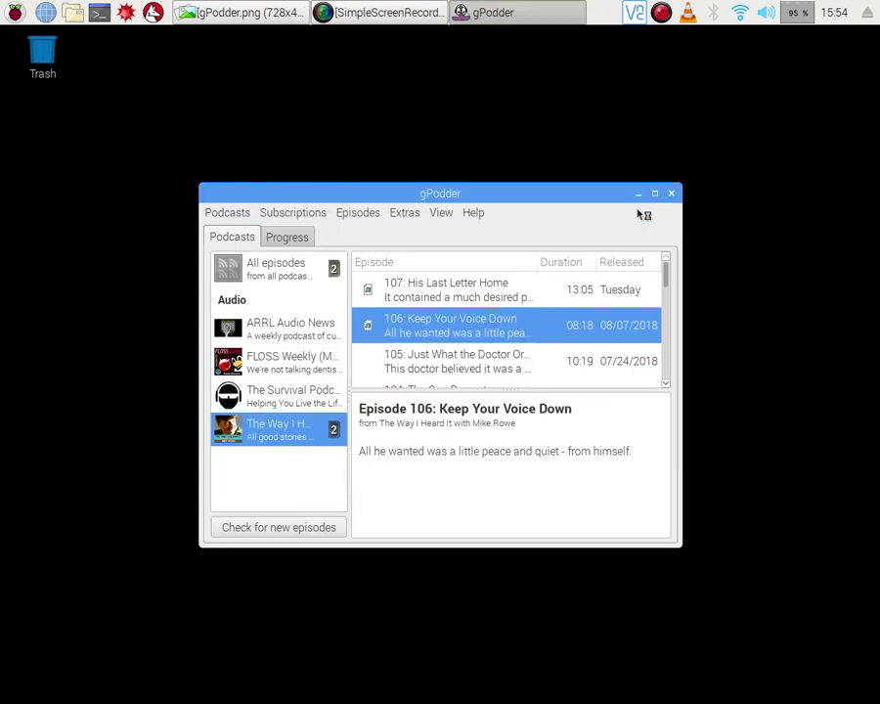
click(17, 15)
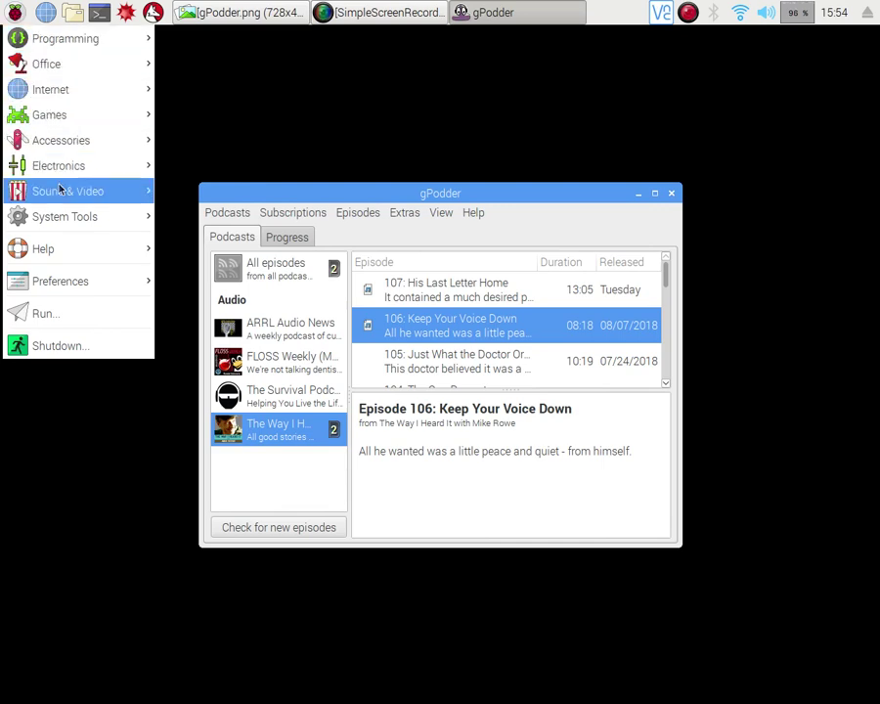
mouse_move(60, 192)
click(325, 131)
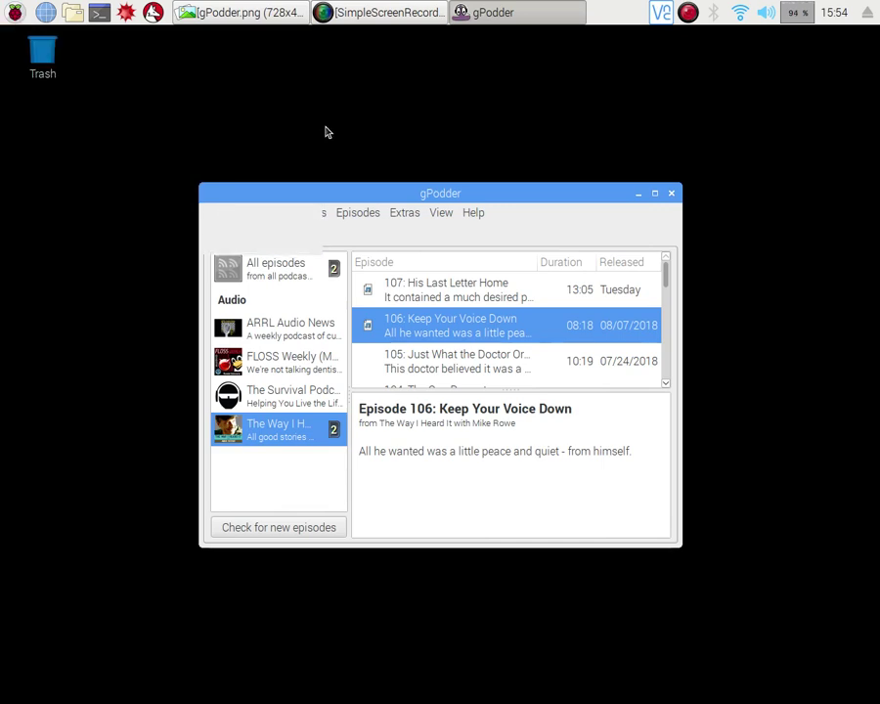
click(213, 217)
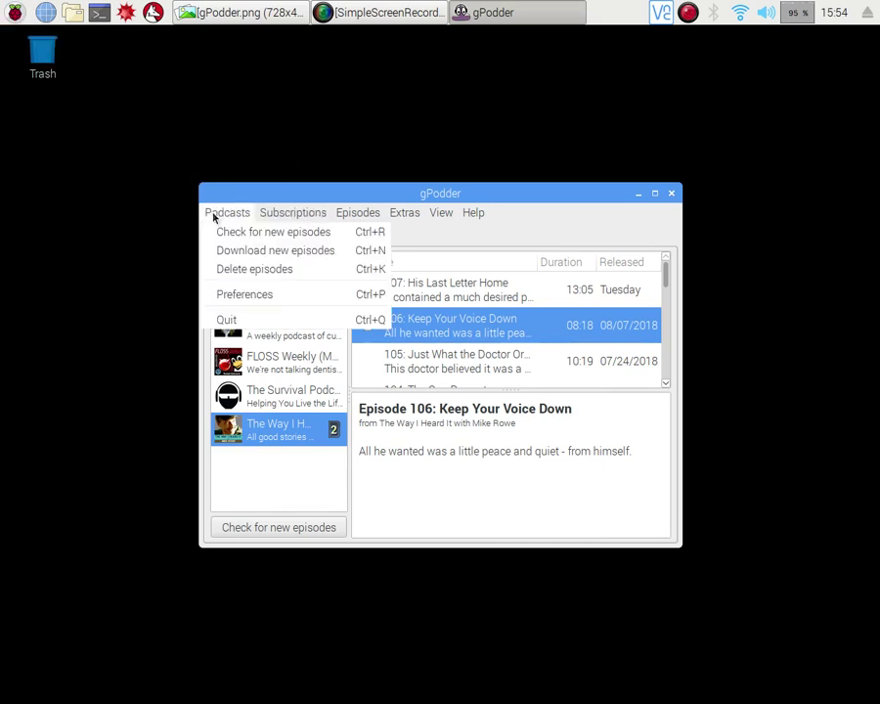
click(238, 294)
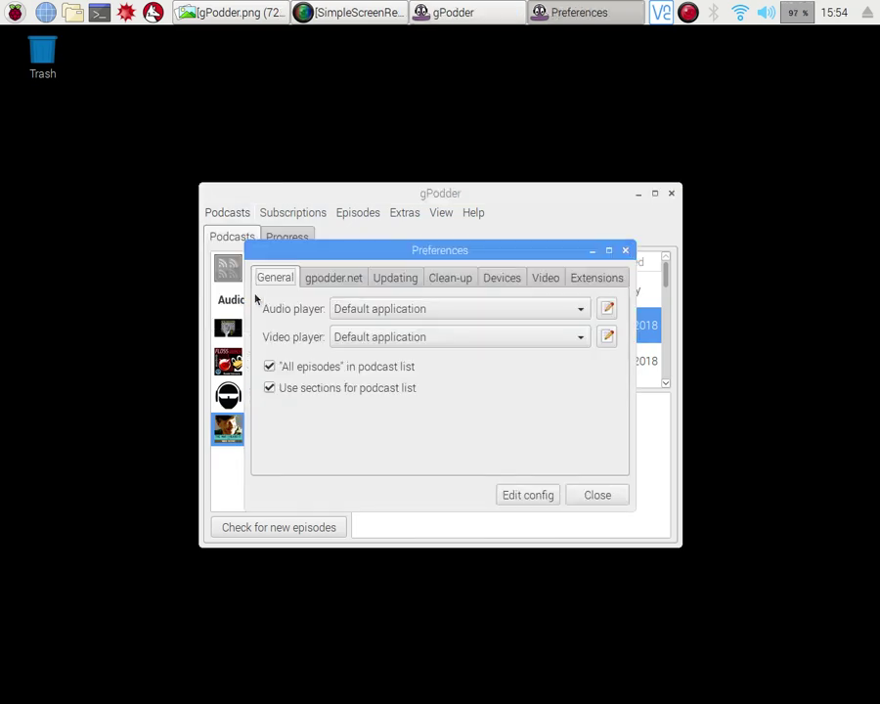
click(346, 279)
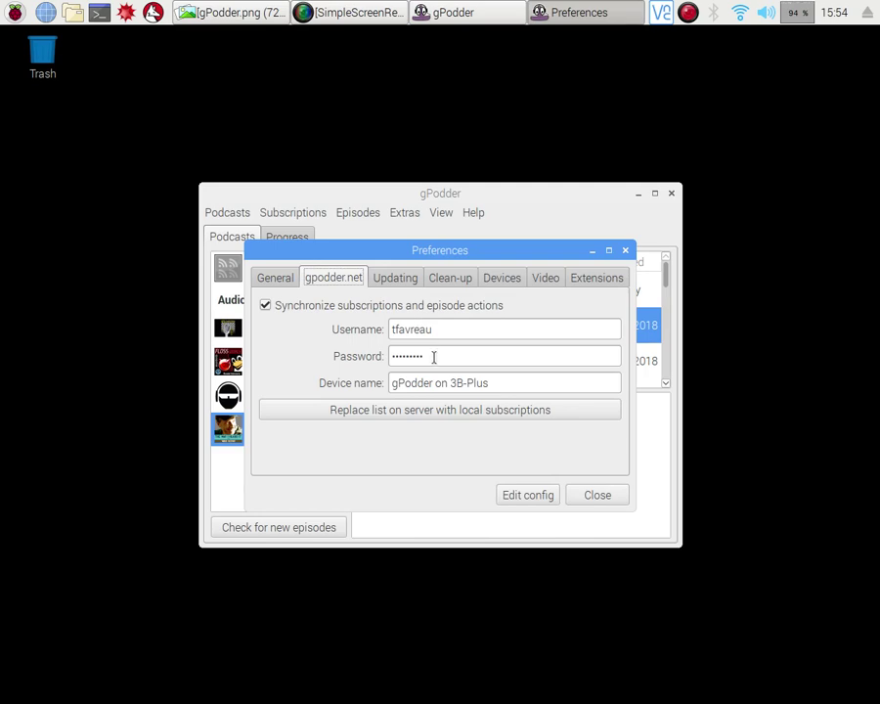
click(395, 277)
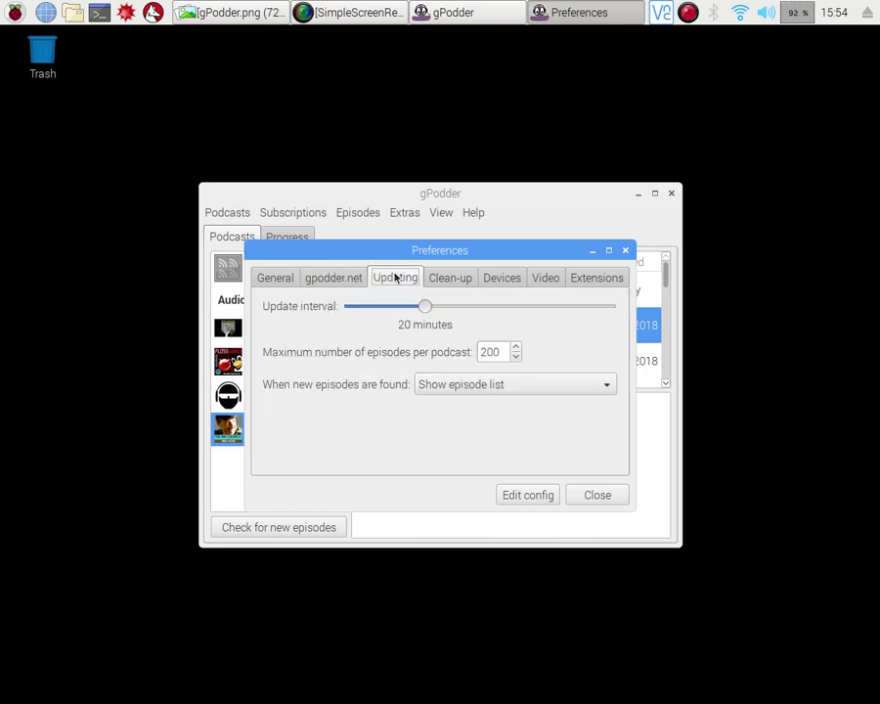
click(469, 282)
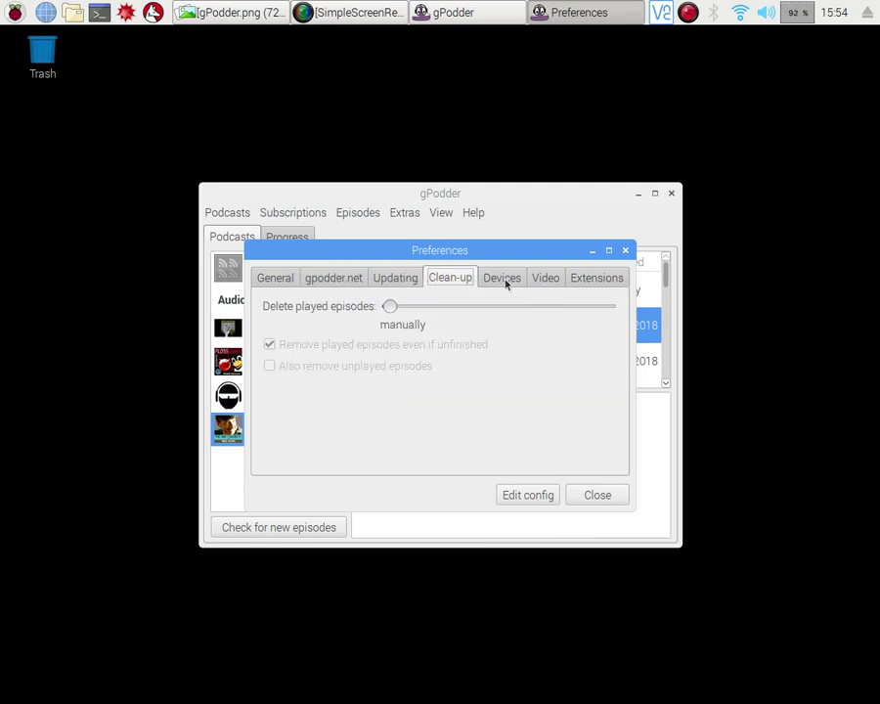
click(507, 280)
click(610, 496)
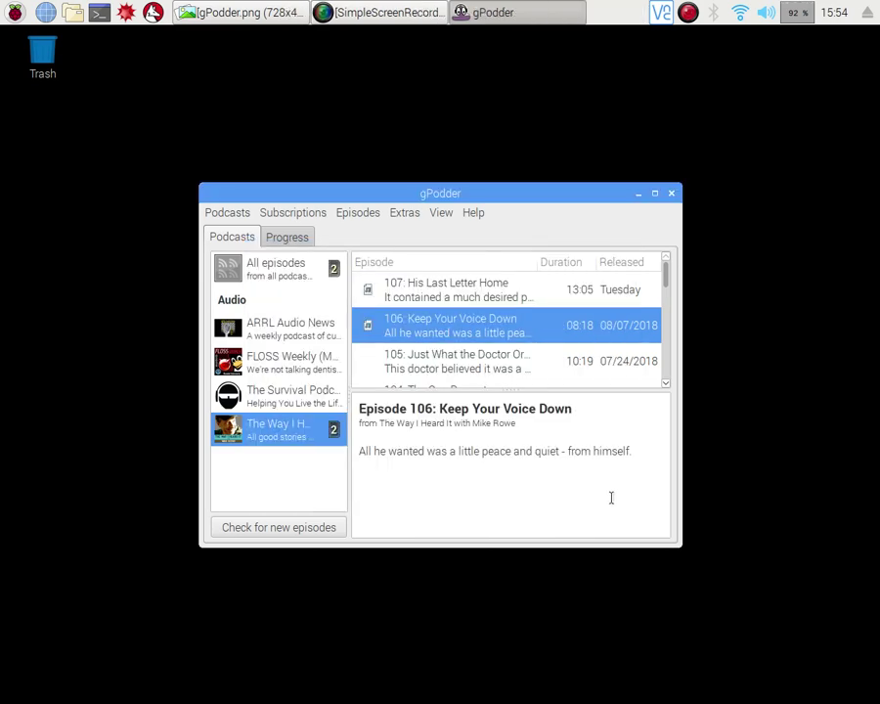
Step: Close gPodder and restore the gPodder.png image viewer from the taskbar
click(672, 195)
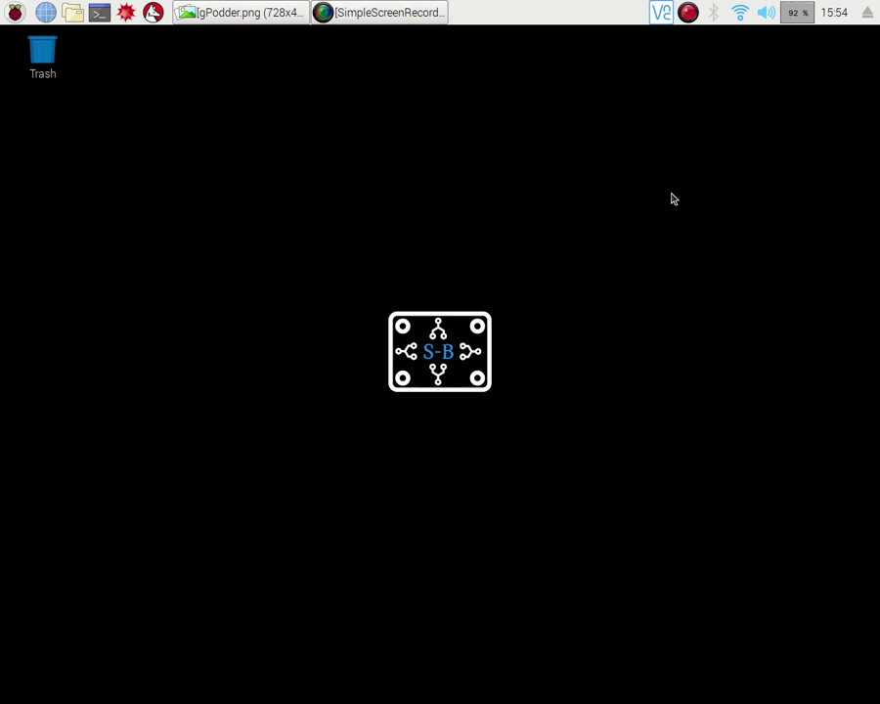
click(213, 12)
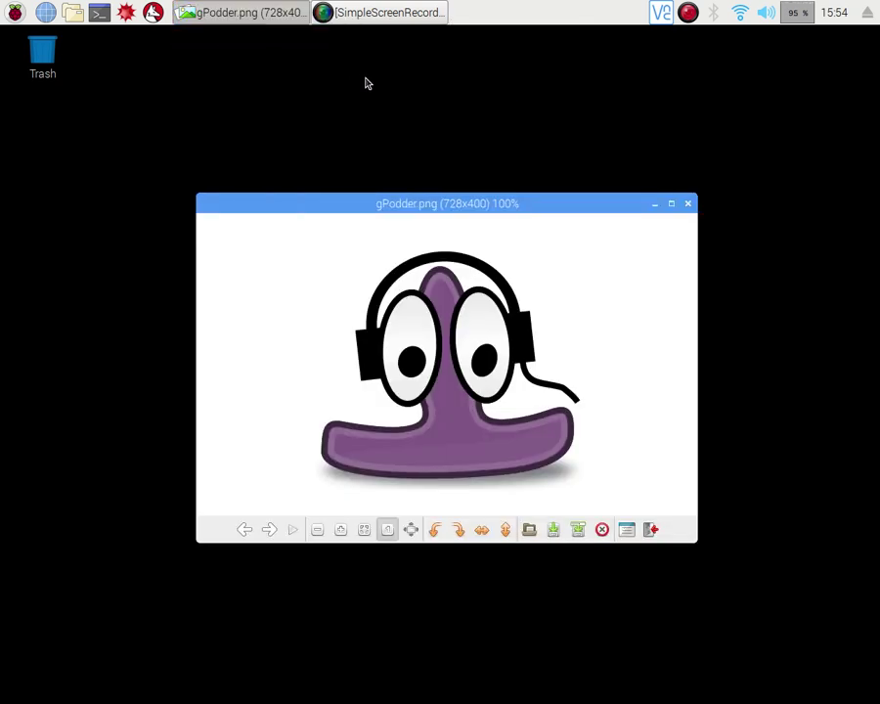